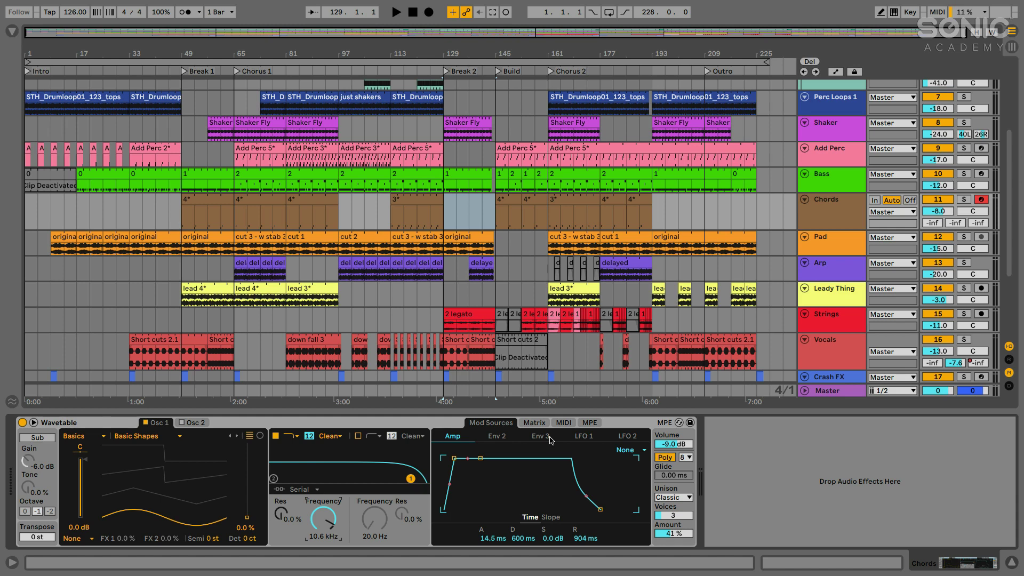
# Drag the Chord MIDI effect from Browser MIDI Effects onto the Chords track before Wavetable, then hide the Browser
pyautogui.click(10, 31)
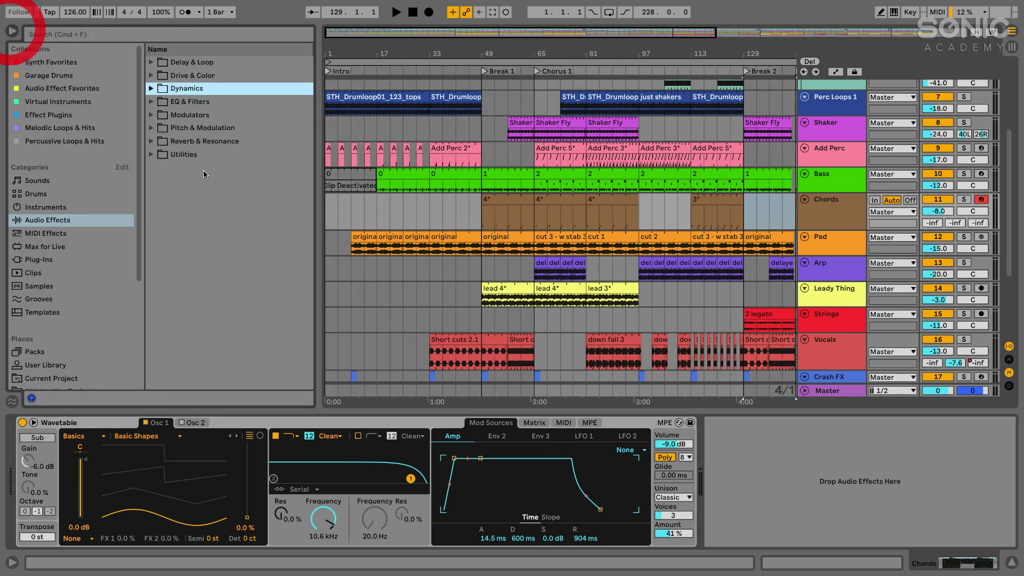
pyautogui.click(31, 237)
pyautogui.scroll(5, 224, 278)
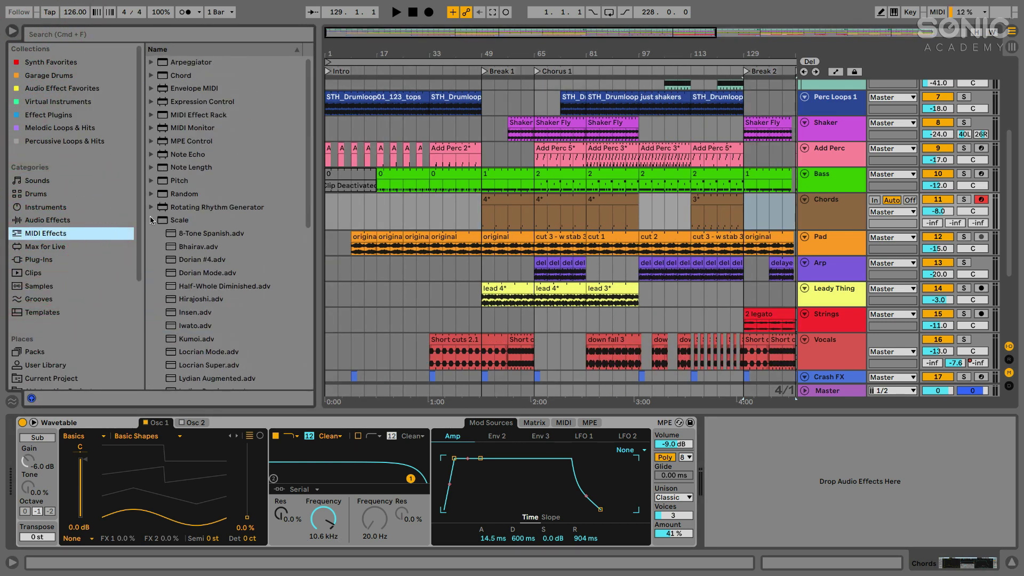
pyautogui.click(151, 220)
pyautogui.click(165, 76)
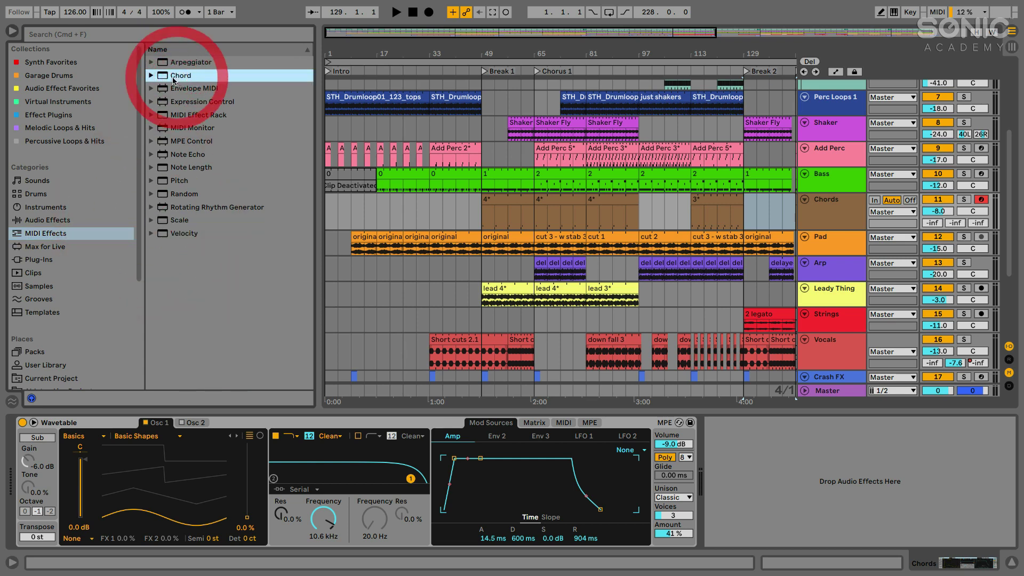
pyautogui.moveTo(166, 76); pyautogui.dragTo(23, 499)
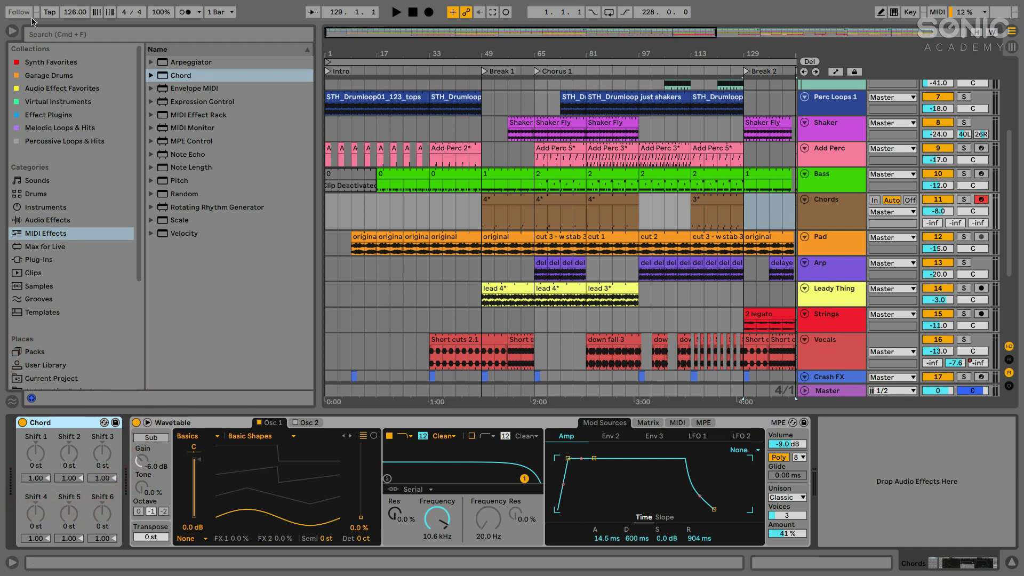
pyautogui.click(12, 33)
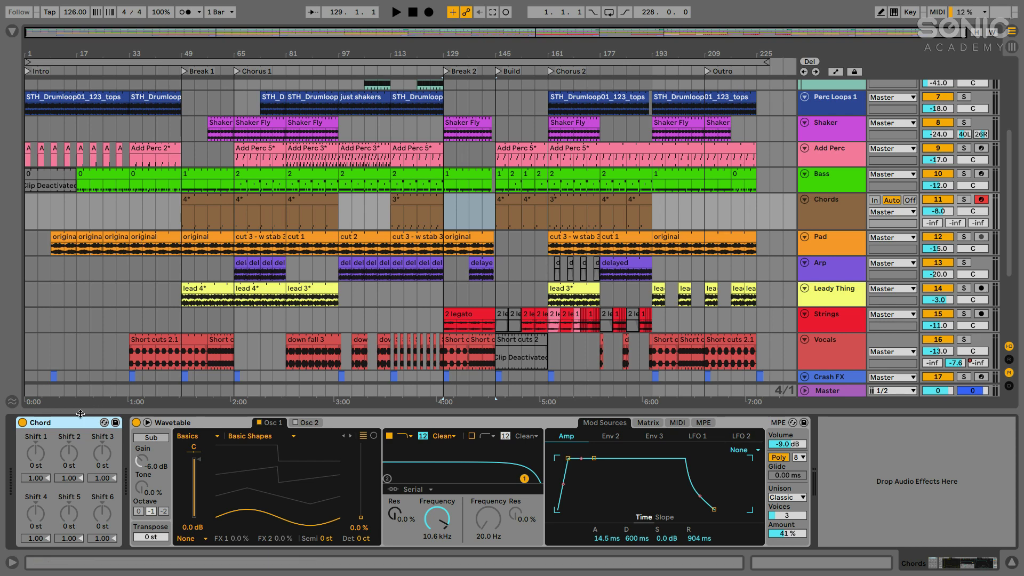
# Set the Chord device's Shift 1 to +3 st and Shift 2 to +7 st
pyautogui.click(46, 423)
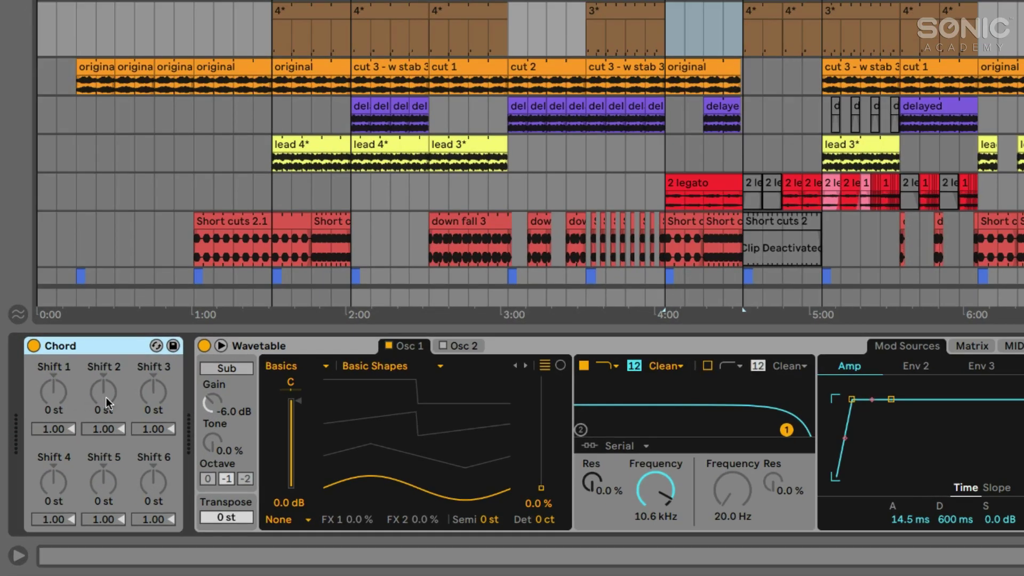
pyautogui.moveTo(53, 392); pyautogui.dragTo(54, 387)
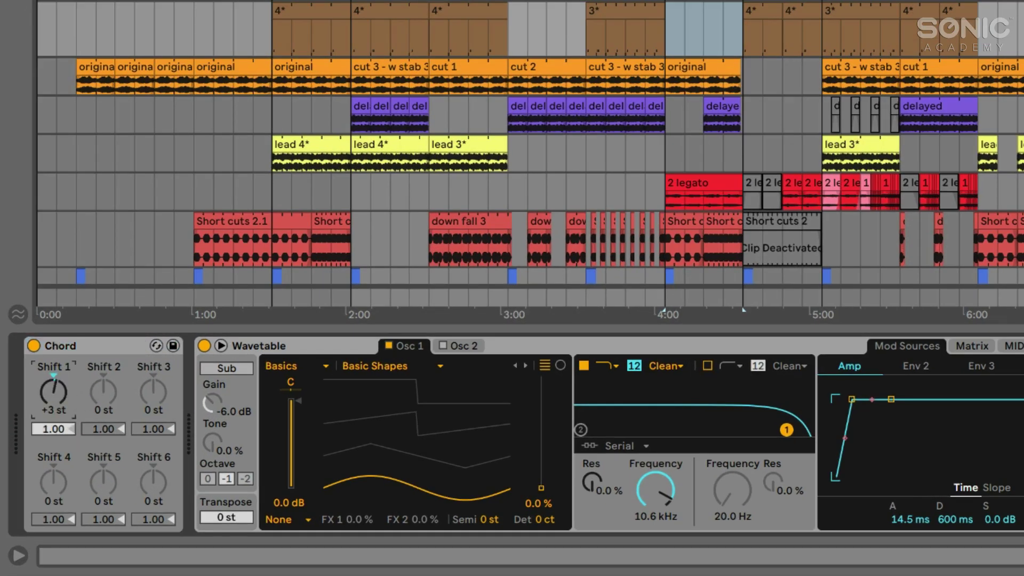
pyautogui.click(52, 412)
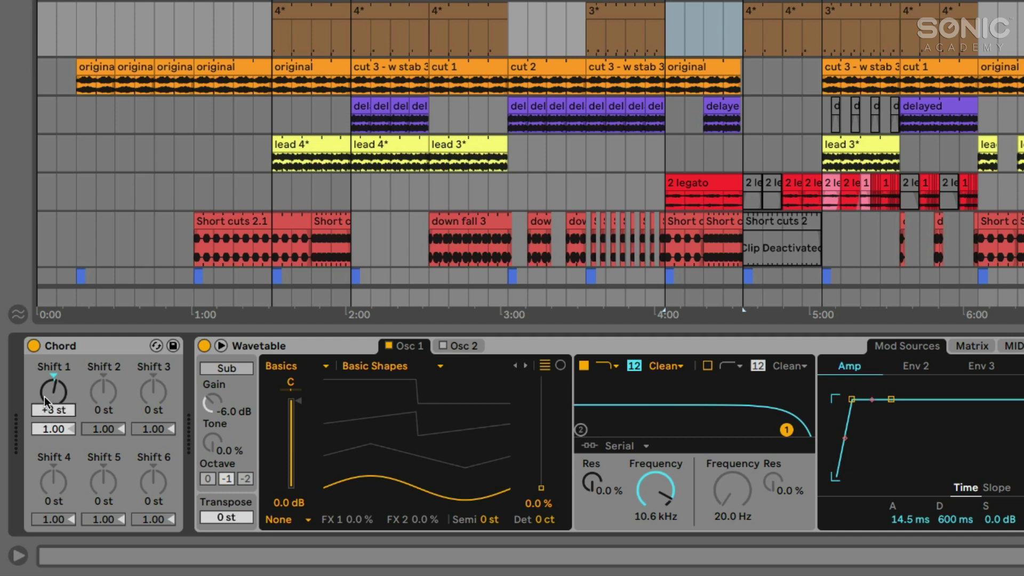
pyautogui.click(47, 397)
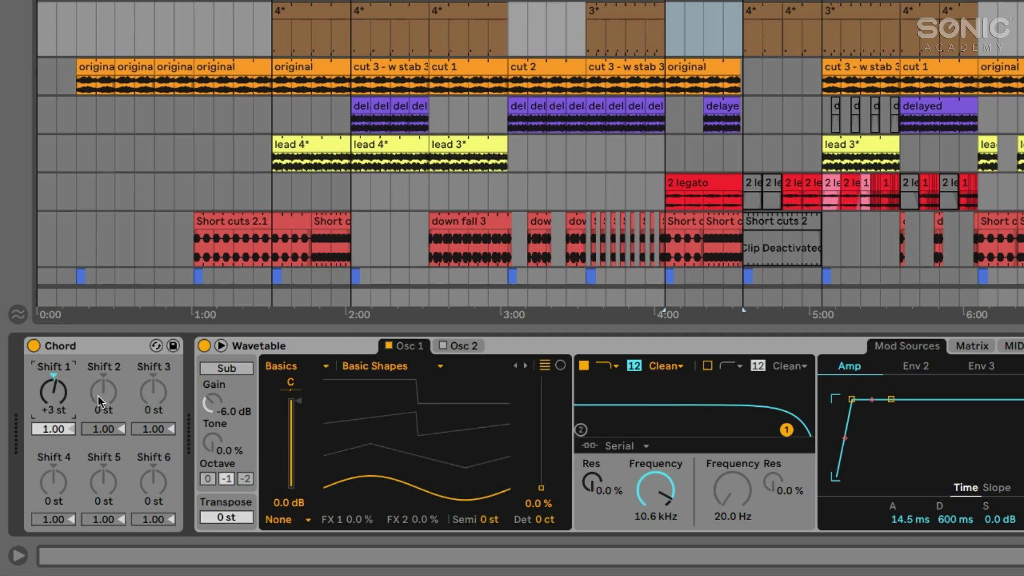
pyautogui.moveTo(101, 401); pyautogui.dragTo(102, 382)
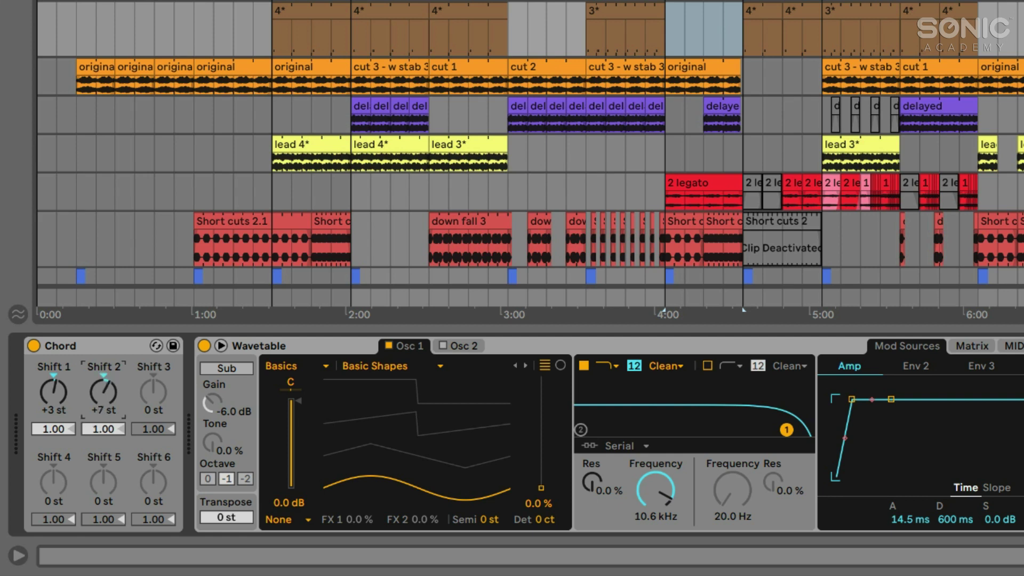
pyautogui.click(118, 347)
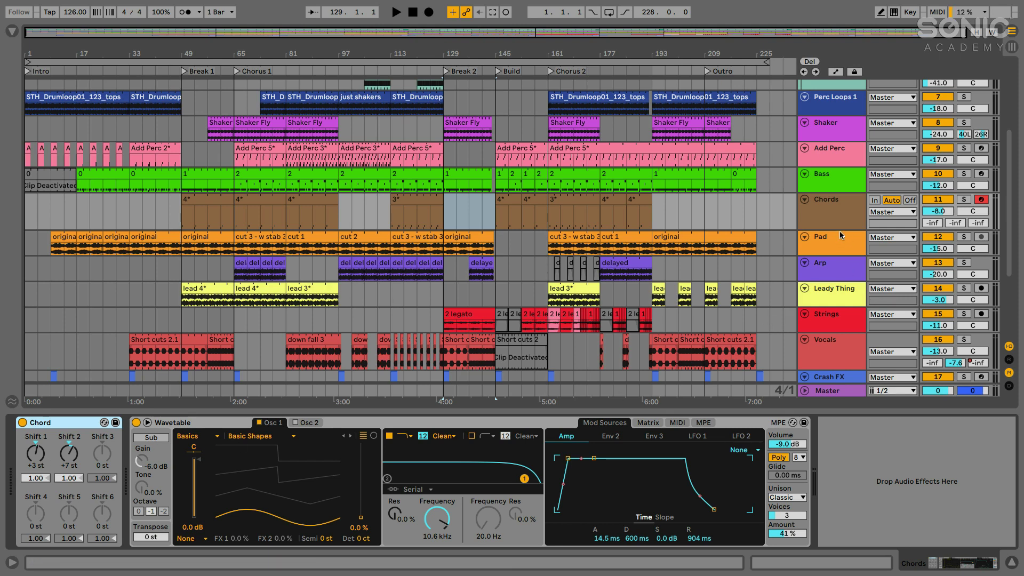
# Select the Chords track via its track header
pyautogui.click(824, 212)
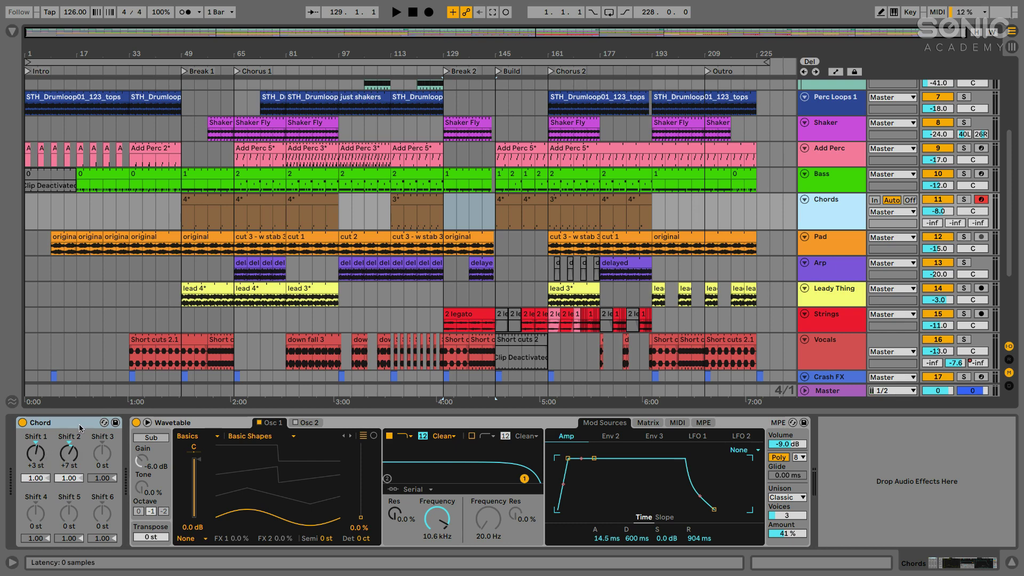
# Browse to MIDI Effects > Scale and expand it to list its presets
pyautogui.click(11, 32)
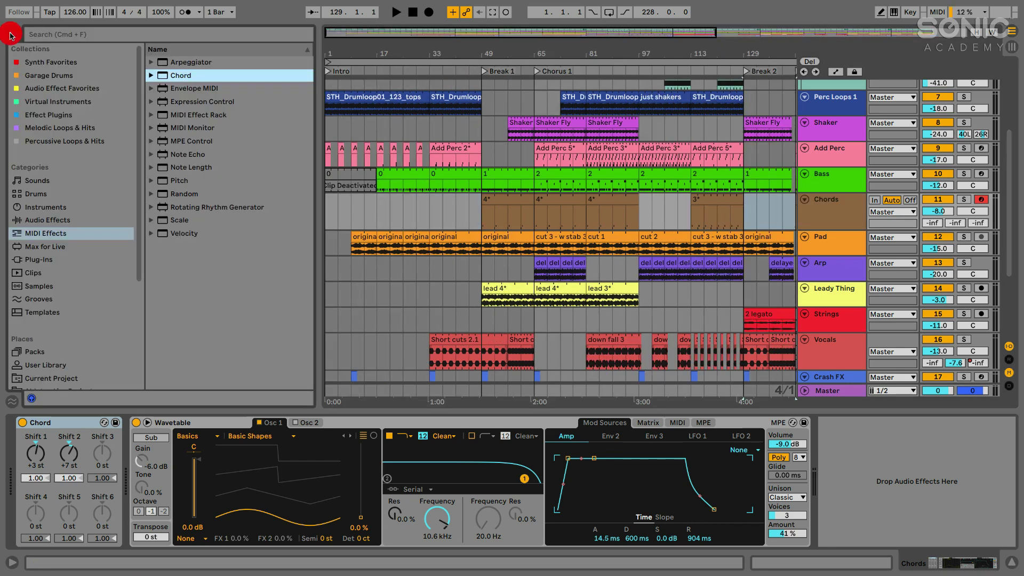
pyautogui.click(37, 235)
pyautogui.click(183, 221)
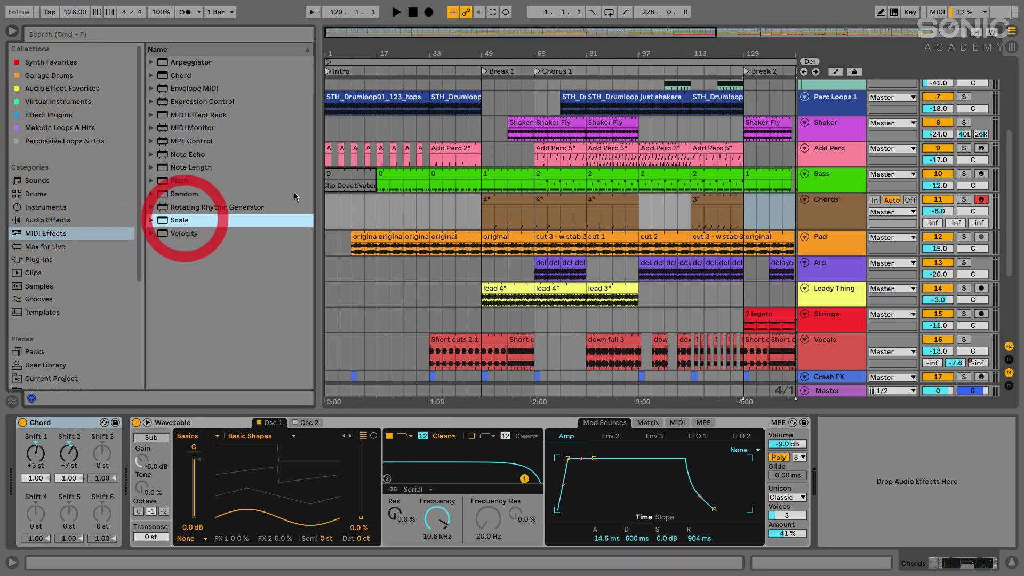
pyautogui.click(151, 220)
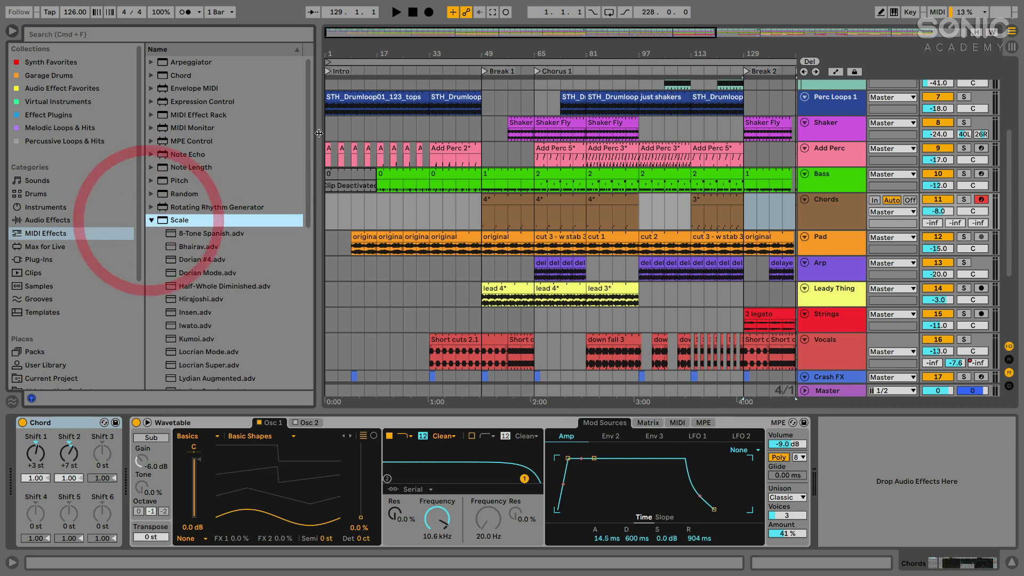
pyautogui.moveTo(322, 133); pyautogui.dragTo(332, 133)
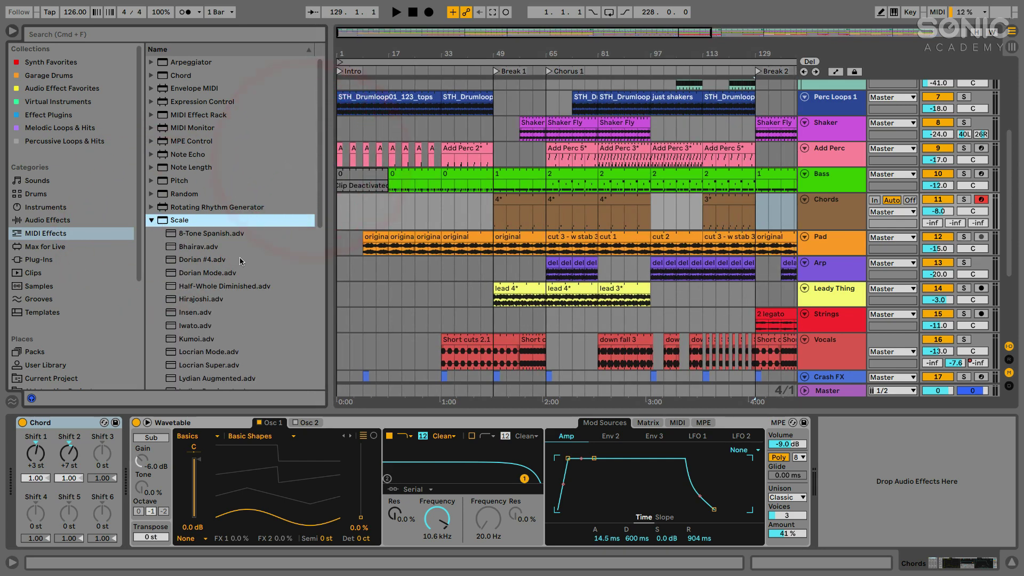
pyautogui.scroll(-3, 240, 261)
pyautogui.scroll(-5, 240, 262)
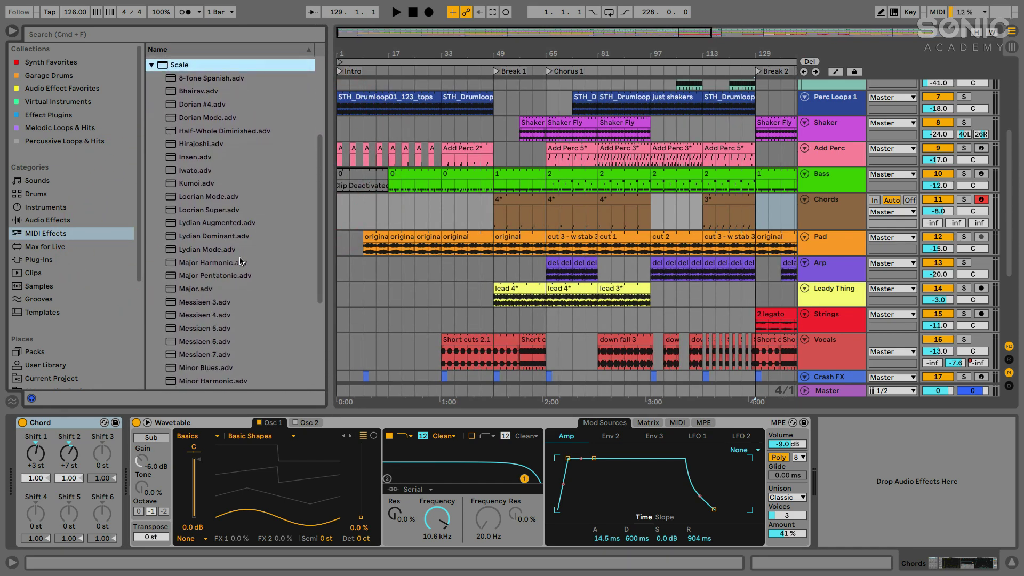
pyautogui.scroll(-8, 240, 261)
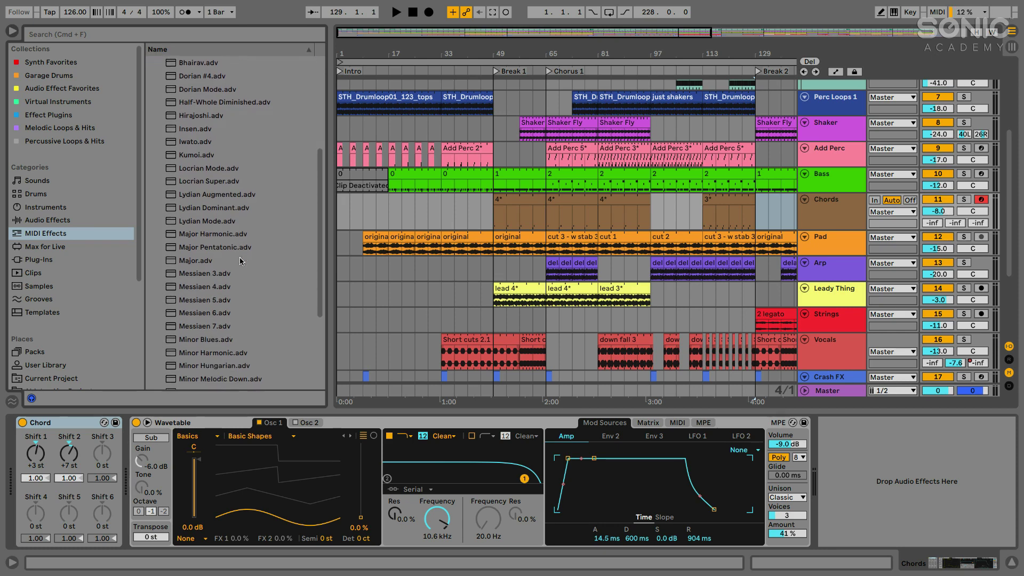
pyautogui.scroll(-2, 240, 262)
pyautogui.scroll(-3, 260, 223)
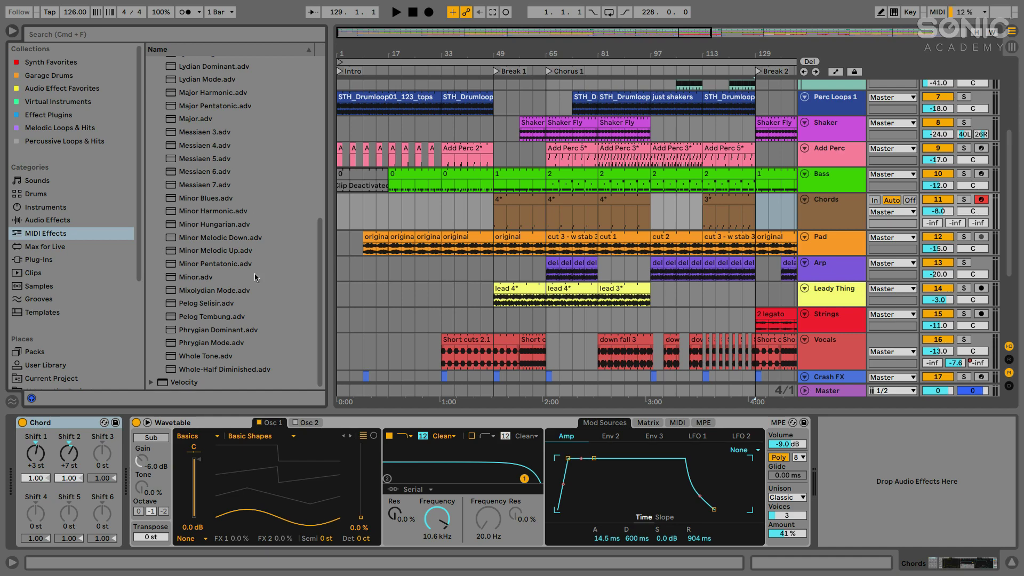
# Insert the Minor scale preset between Chord and Wavetable on the Chords track
pyautogui.click(203, 278)
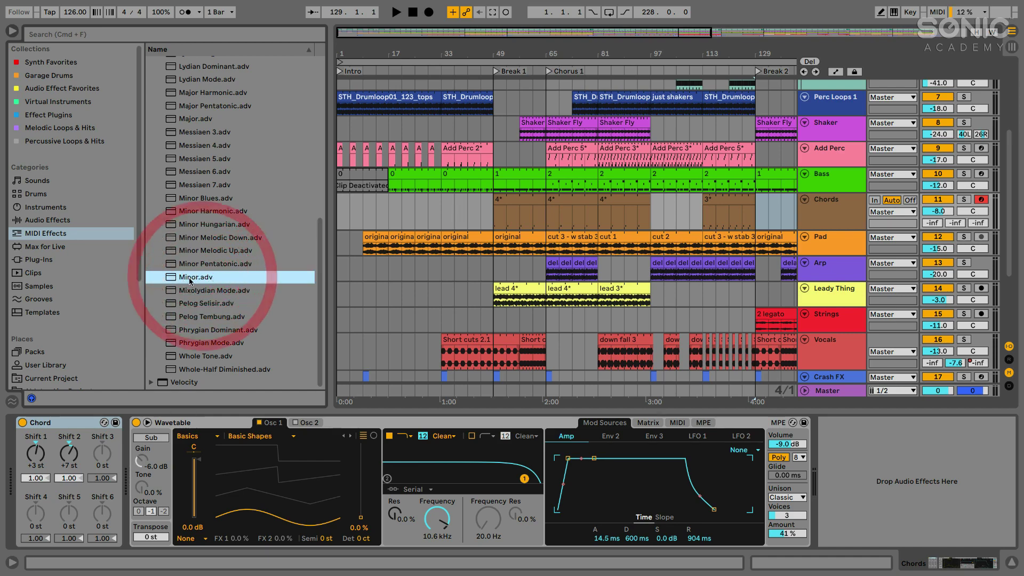
pyautogui.moveTo(190, 283); pyautogui.dragTo(130, 428)
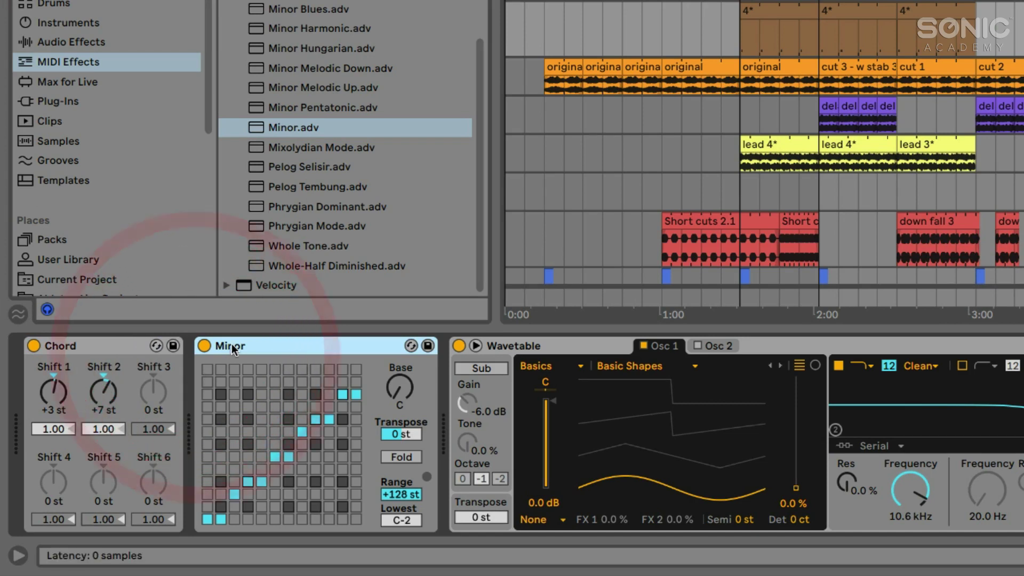
pyautogui.click(235, 350)
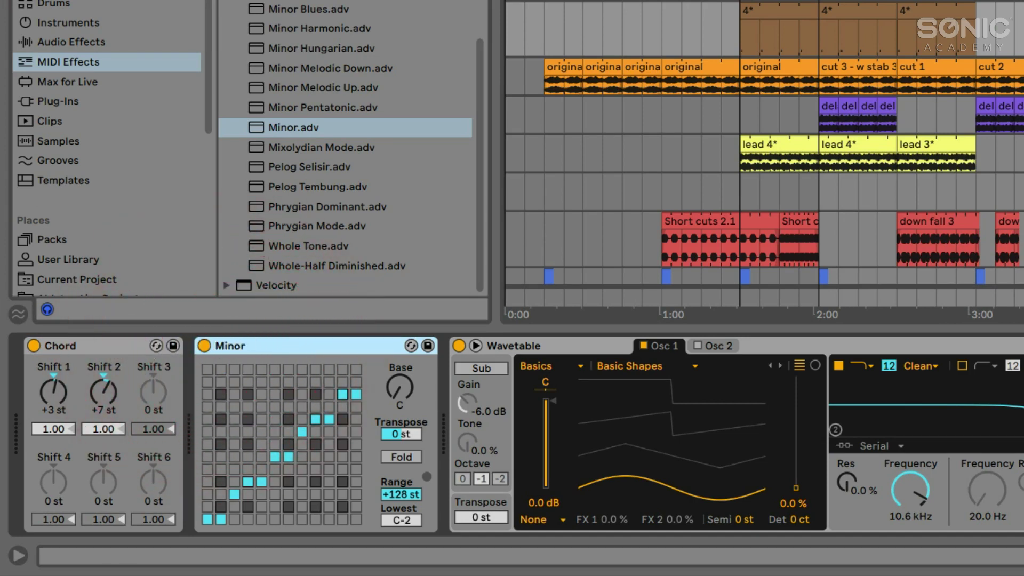
# Hide the browser with Ctrl+Alt+B and raise the Minor scale's base from C to A
pyautogui.hotkey('ctrl', 'alt', 'b')
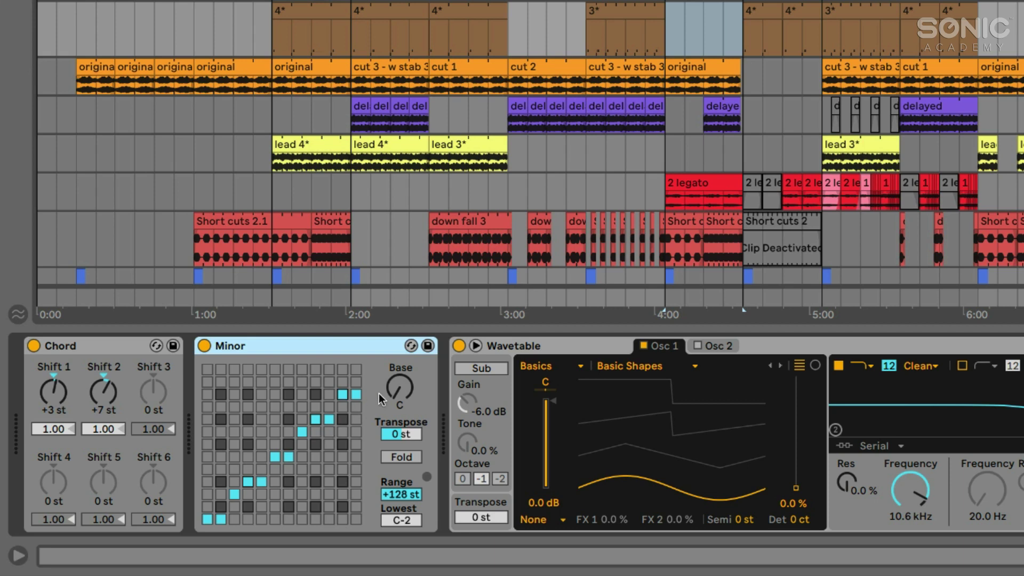
pyautogui.moveTo(399, 388); pyautogui.dragTo(400, 363)
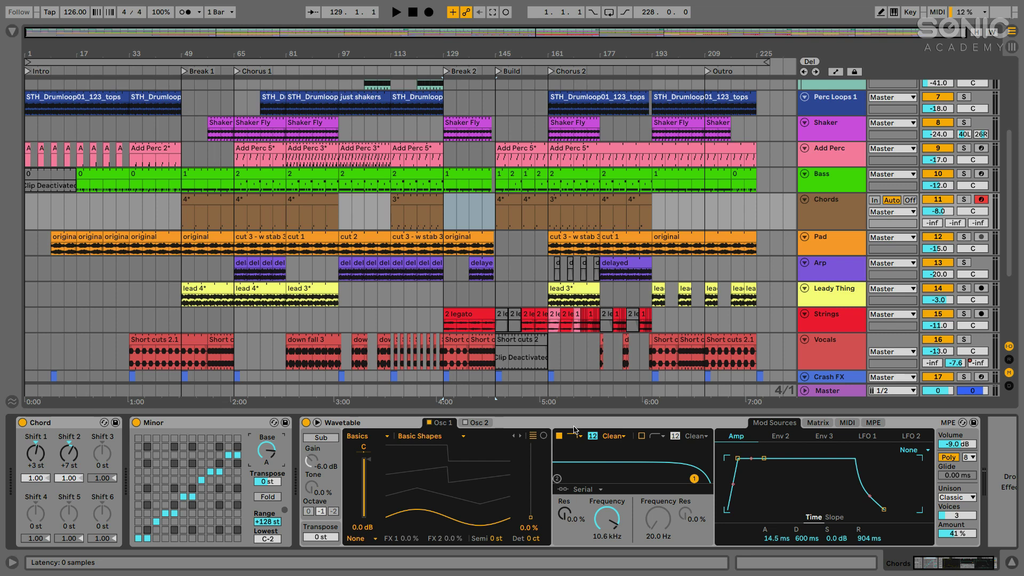
pyautogui.click(22, 423)
pyautogui.click(137, 423)
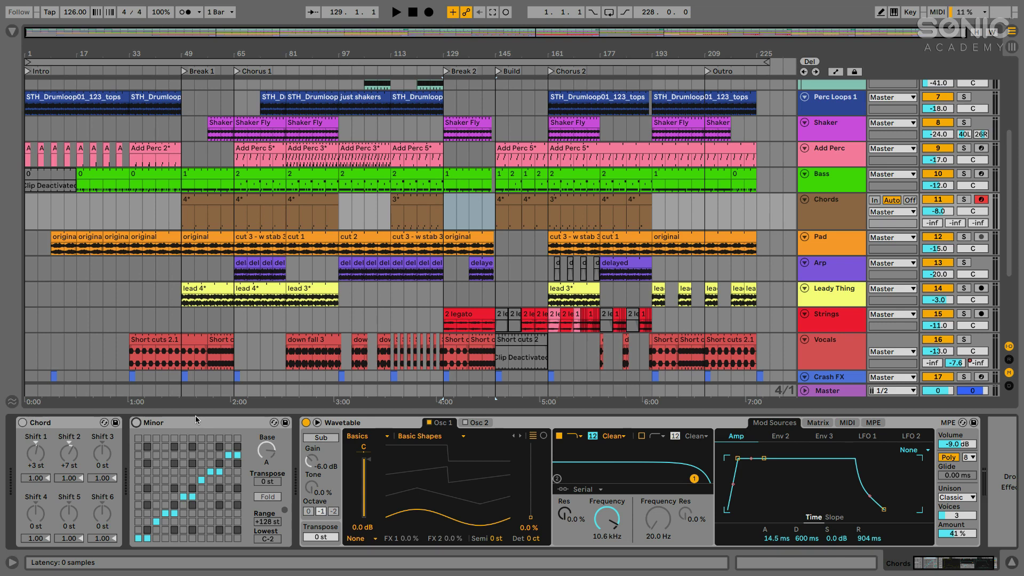
pyautogui.click(139, 423)
pyautogui.click(23, 423)
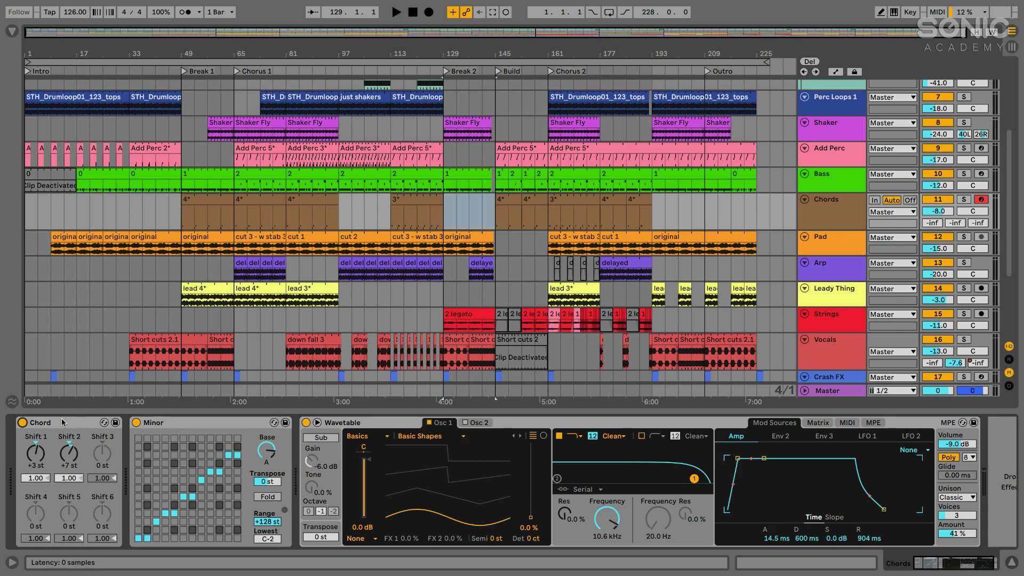
pyautogui.click(133, 423)
pyautogui.click(80, 422)
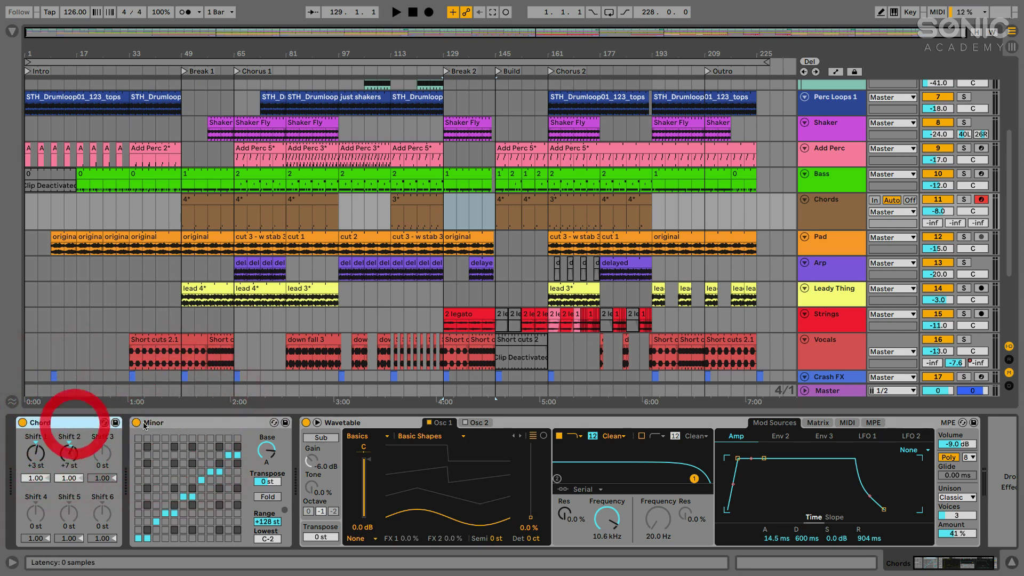